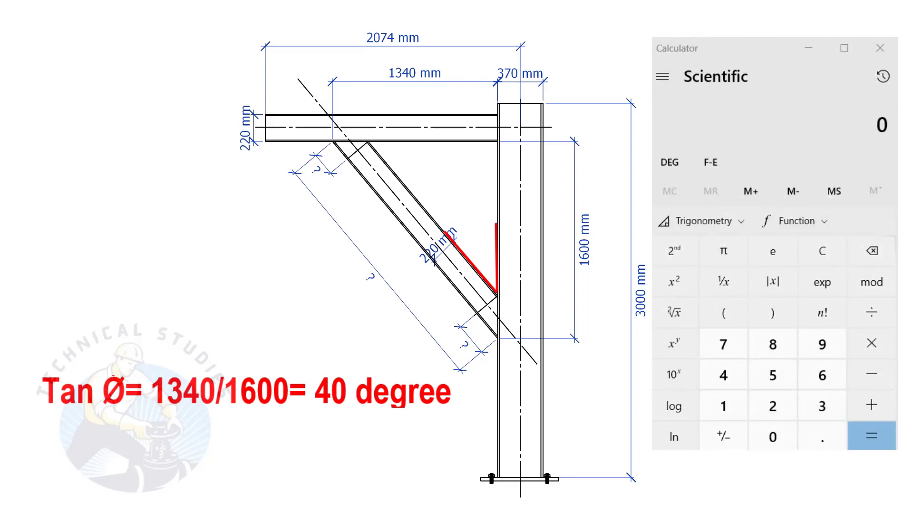
Step: Divide the 1340 mm run by the 1600 mm rise to get 0.8375
{"action": "left_click", "coordinate": [723, 406]}
{"action": "left_click", "coordinate": [823, 406]}
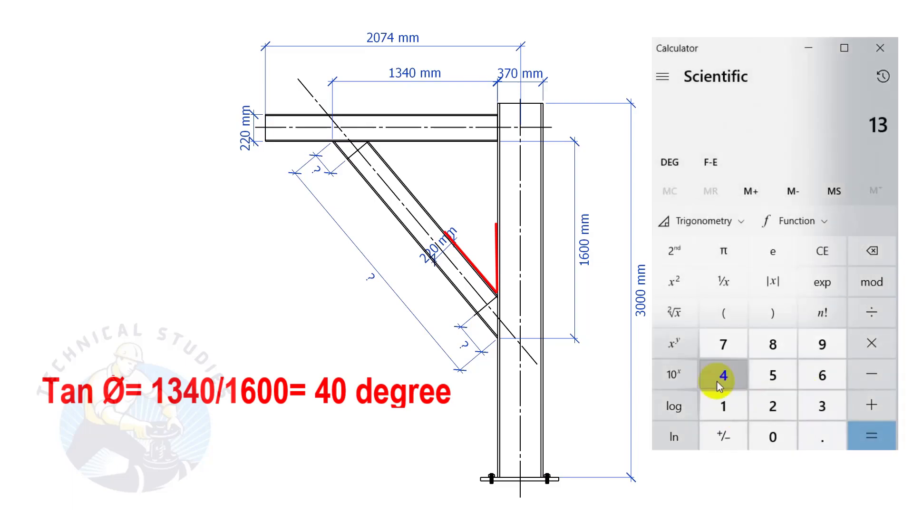
{"action": "left_click", "coordinate": [719, 378]}
{"action": "left_click", "coordinate": [773, 437]}
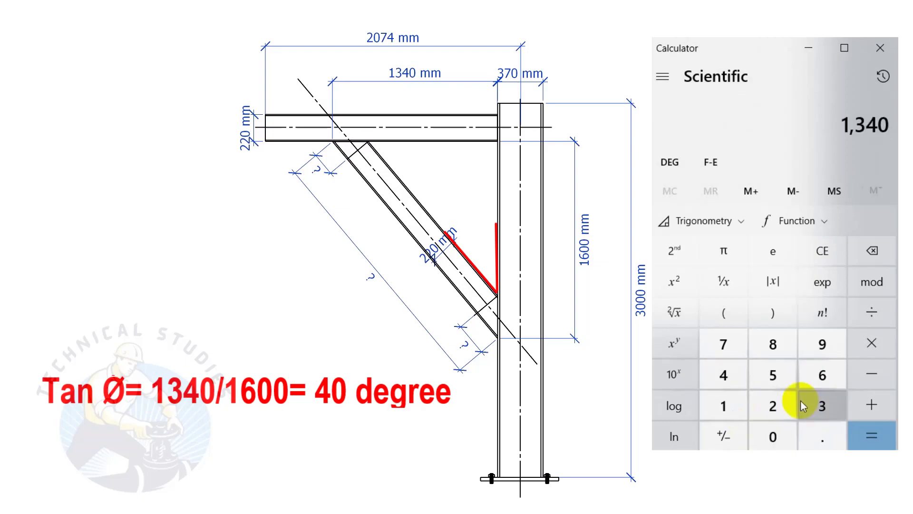
{"action": "left_click", "coordinate": [881, 312]}
{"action": "left_click", "coordinate": [723, 406]}
{"action": "left_click", "coordinate": [823, 375]}
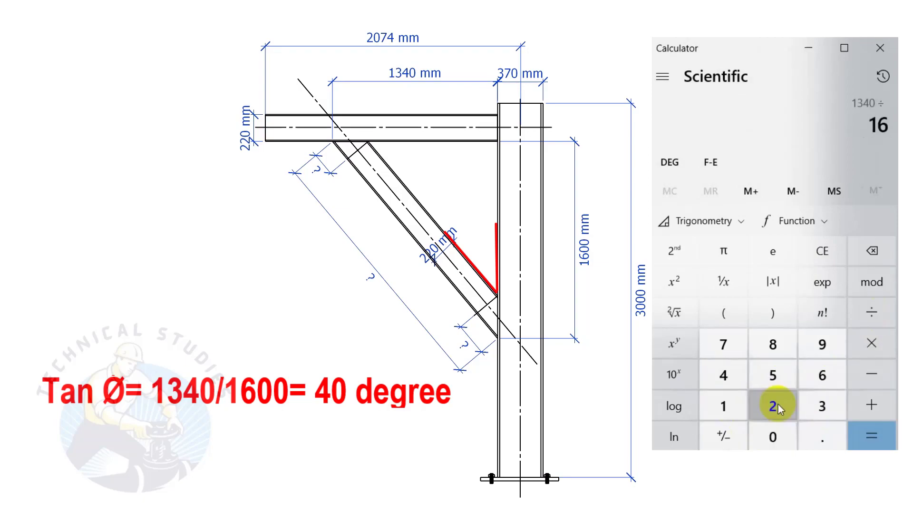
{"action": "left_click", "coordinate": [767, 440]}
{"action": "left_click", "coordinate": [766, 440]}
{"action": "left_click", "coordinate": [872, 436]}
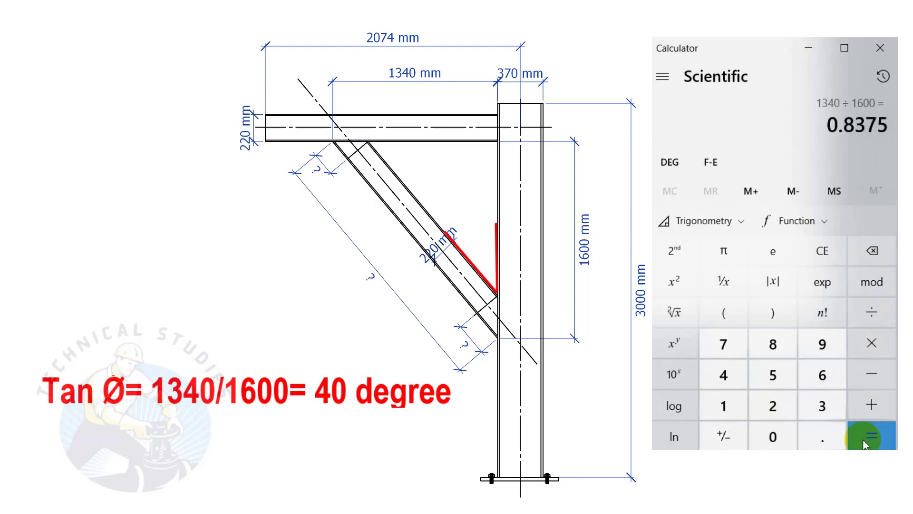
Step: Take the inverse tangent of 0.8375, giving about 39.946° (the 40° angle)
{"action": "left_click", "coordinate": [742, 221]}
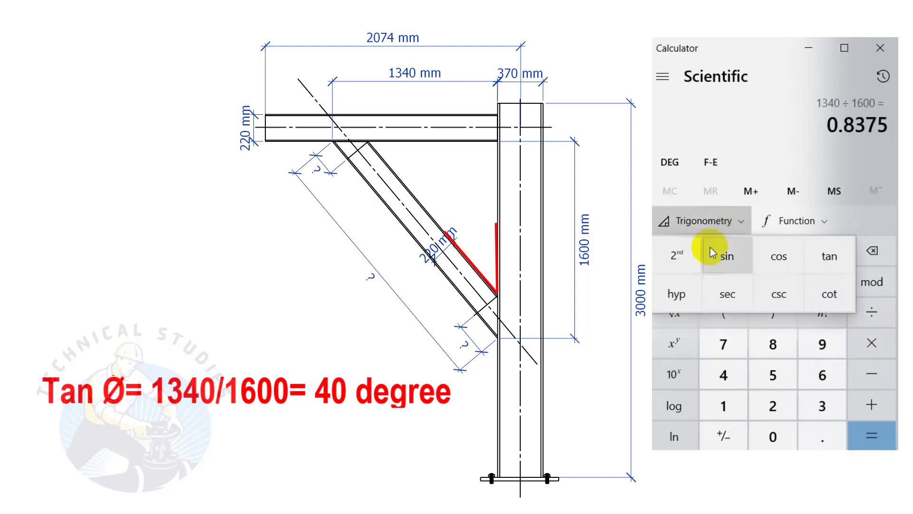
{"action": "left_click", "coordinate": [675, 255]}
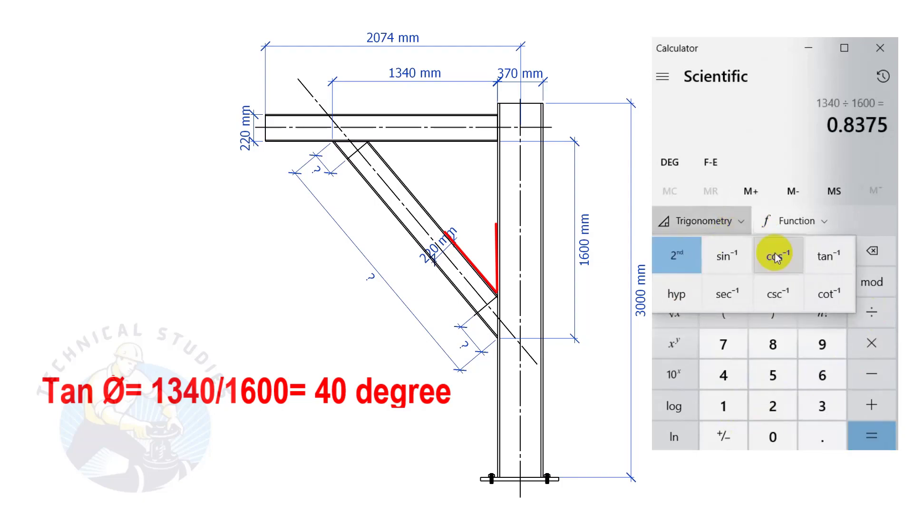
{"action": "left_click", "coordinate": [818, 258]}
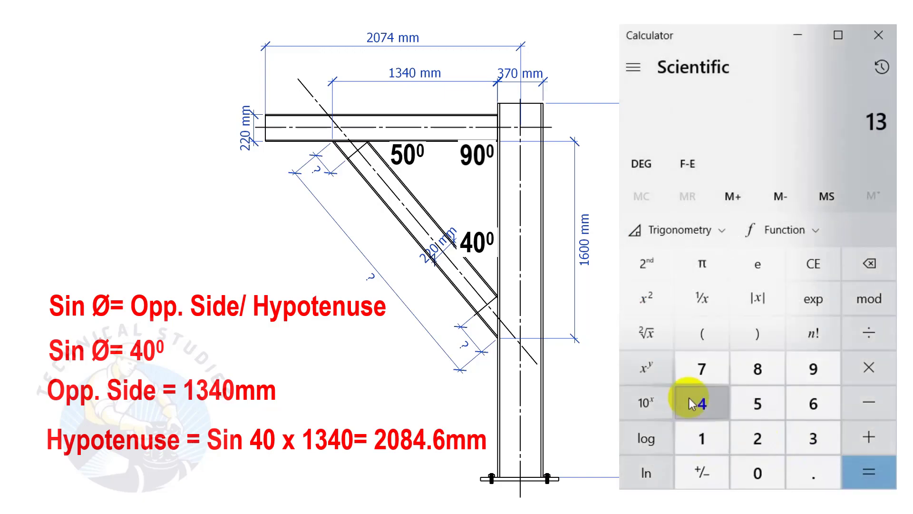
Step: Compute 1340 ÷ sin(40), giving the 2,084.669 mm brace length
{"action": "left_click", "coordinate": [697, 403]}
{"action": "left_click", "coordinate": [742, 477]}
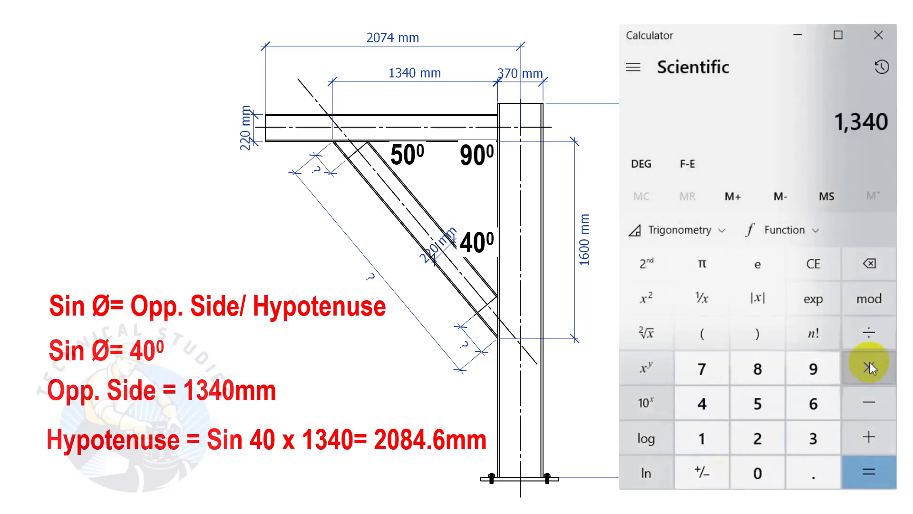
{"action": "left_click", "coordinate": [876, 334]}
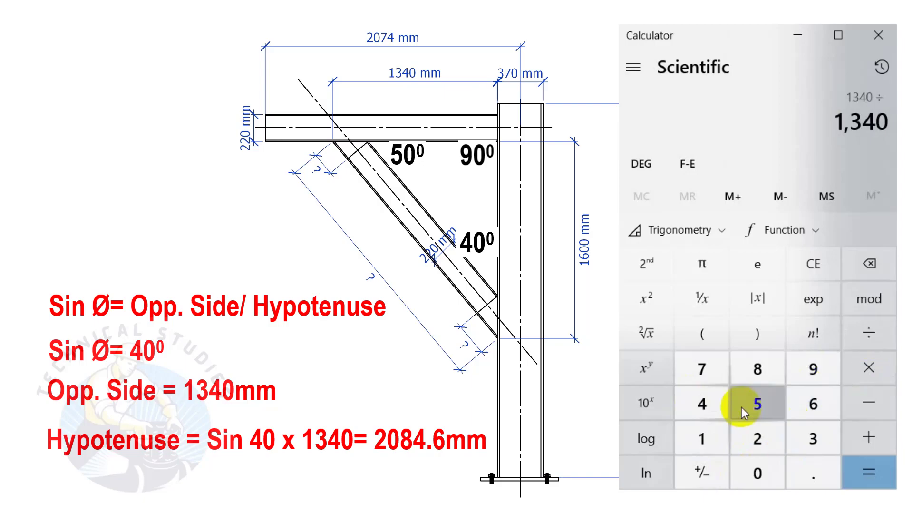
{"action": "left_click", "coordinate": [701, 404]}
{"action": "left_click", "coordinate": [755, 471]}
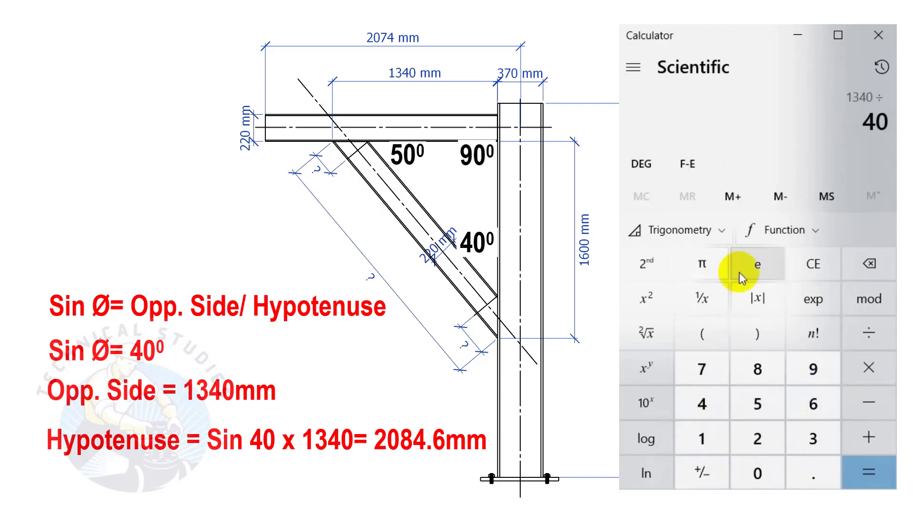
{"action": "left_click", "coordinate": [727, 233]}
{"action": "left_click", "coordinate": [731, 259]}
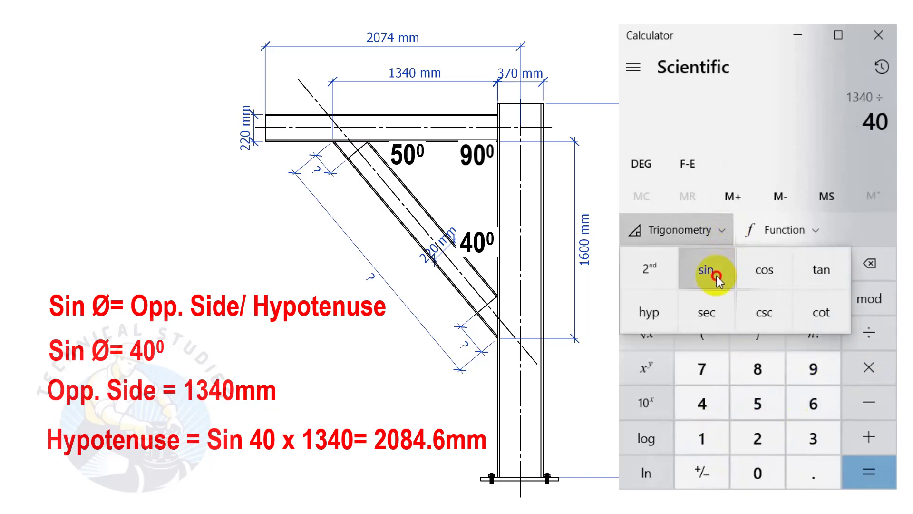
{"action": "left_click", "coordinate": [875, 478]}
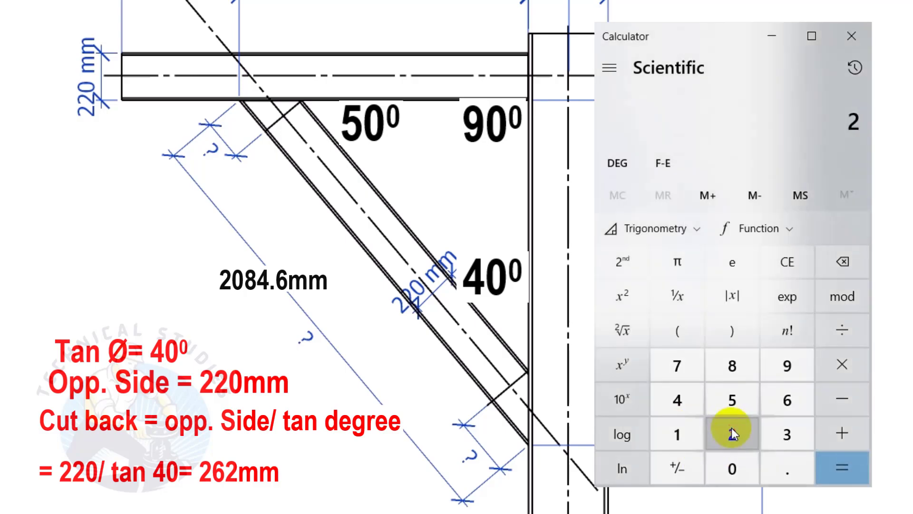
{"action": "left_click", "coordinate": [732, 427]}
Step: Compute 220 ÷ tan(40), giving about 262.19 for the 262 mm cutback
{"action": "left_click", "coordinate": [732, 465]}
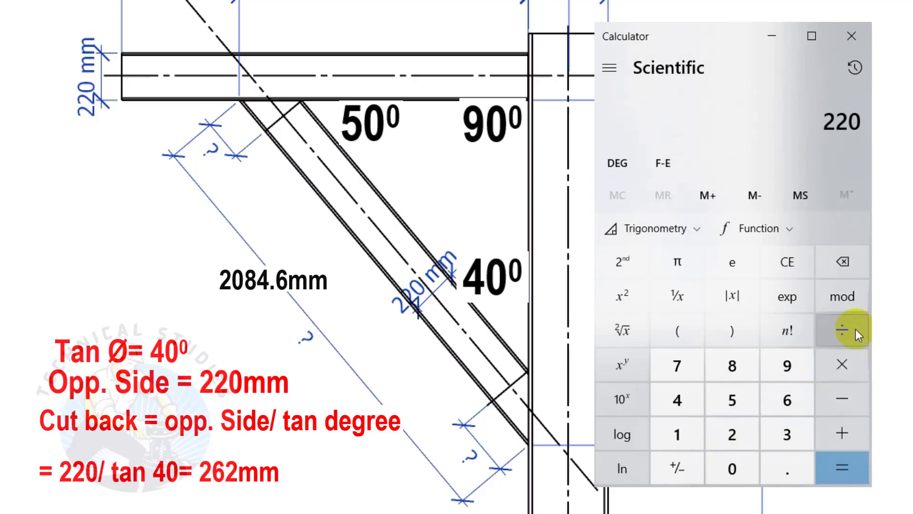
{"action": "left_click", "coordinate": [842, 329]}
{"action": "left_click", "coordinate": [684, 400]}
{"action": "left_click", "coordinate": [731, 466]}
{"action": "left_click", "coordinate": [698, 228]}
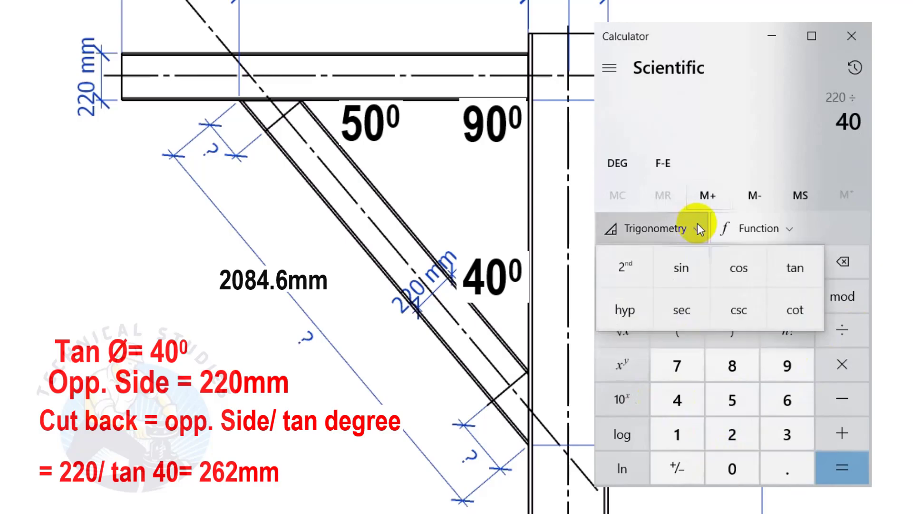
{"action": "left_click", "coordinate": [810, 269]}
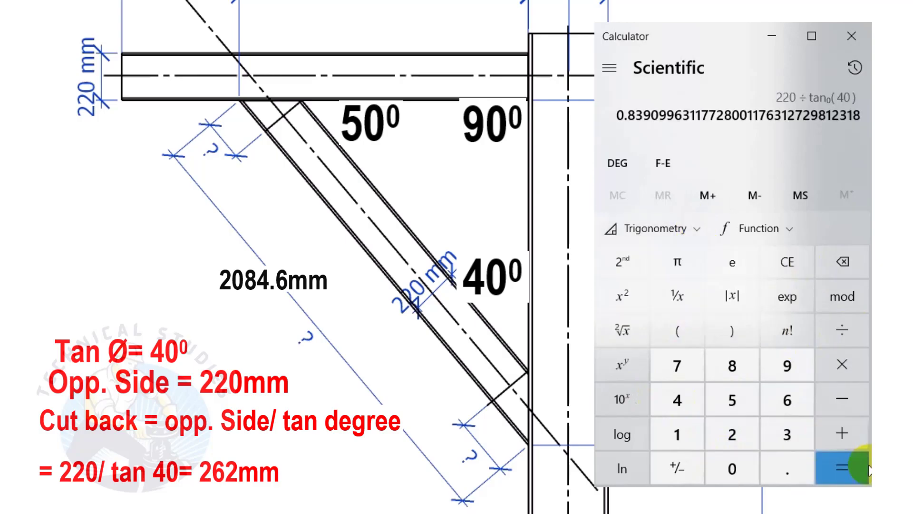
{"action": "left_click", "coordinate": [846, 468]}
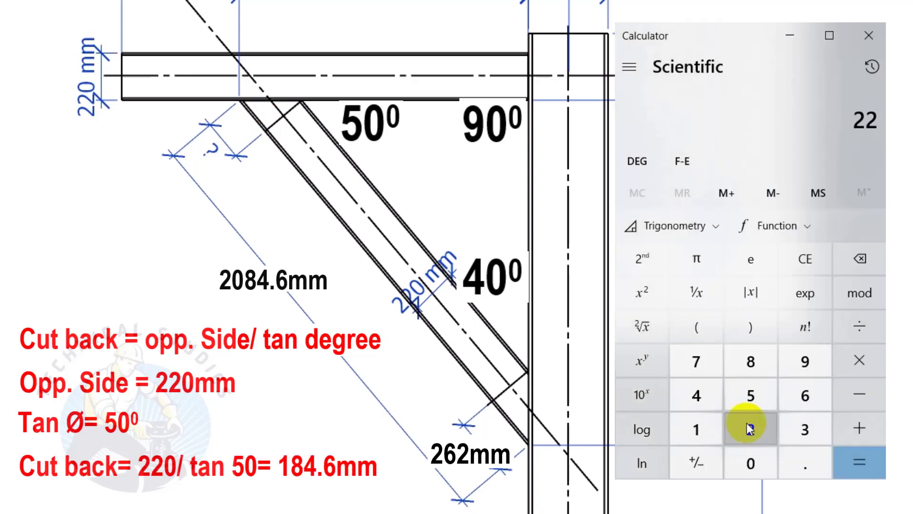
Step: Compute 220 ÷ tan(50), giving 184.6019 for the 184.6 mm cutback
{"action": "left_click", "coordinate": [745, 465]}
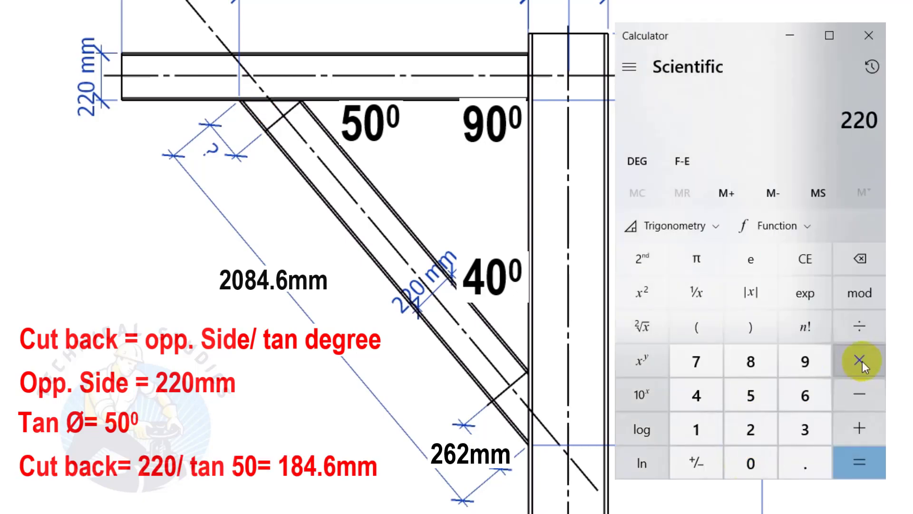
{"action": "left_click", "coordinate": [861, 329]}
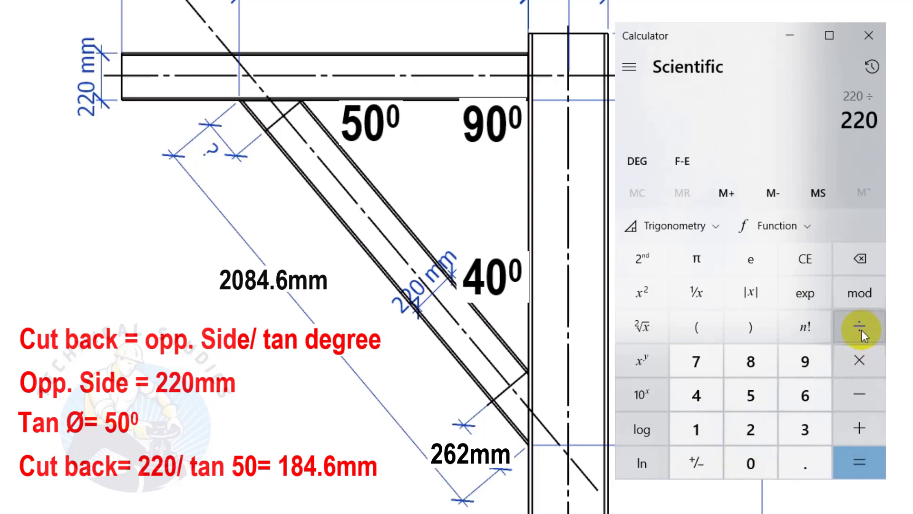
{"action": "left_click", "coordinate": [761, 396]}
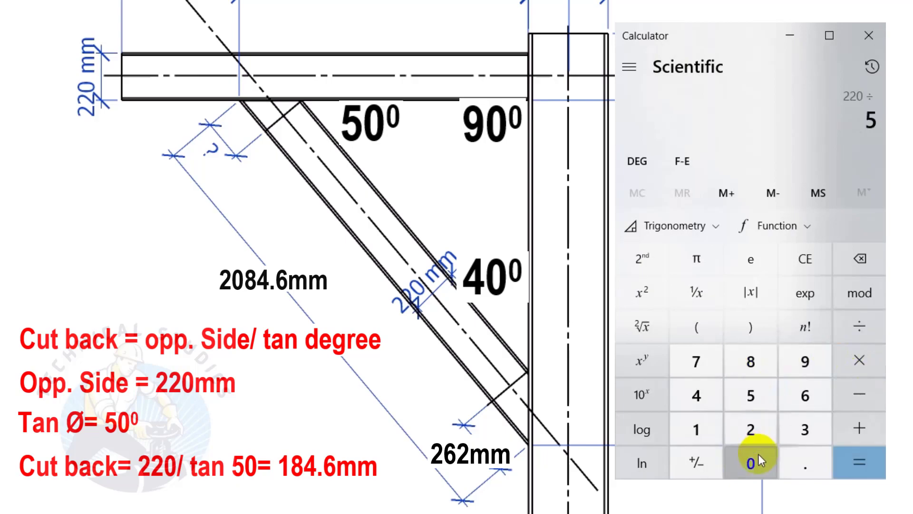
{"action": "left_click", "coordinate": [758, 454]}
{"action": "left_click", "coordinate": [714, 228]}
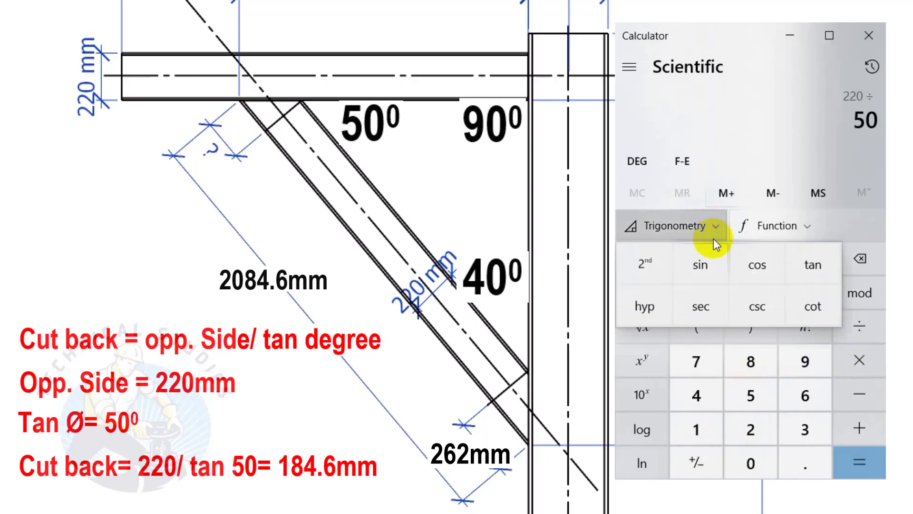
{"action": "left_click", "coordinate": [809, 268]}
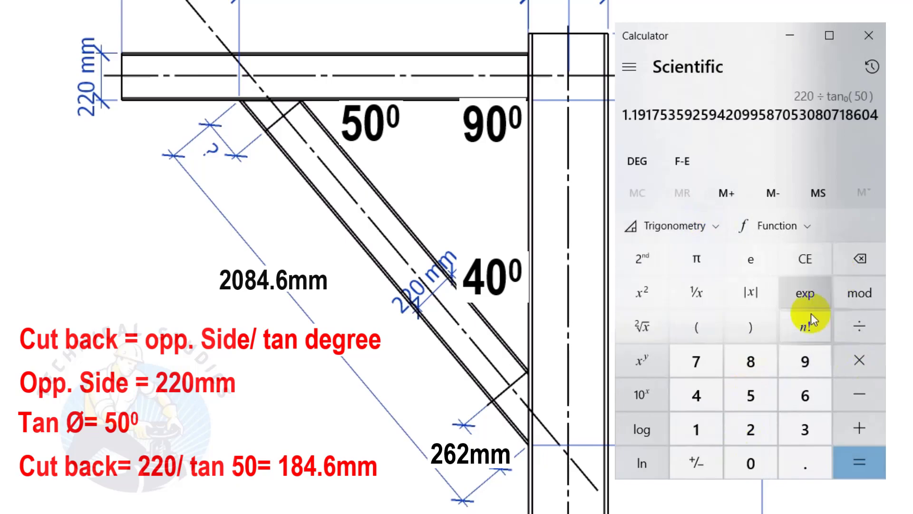
{"action": "left_click", "coordinate": [850, 458]}
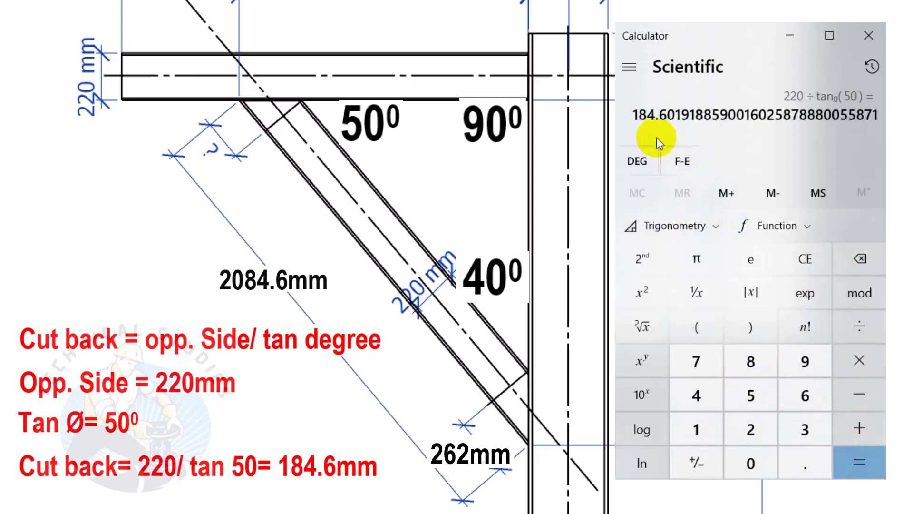